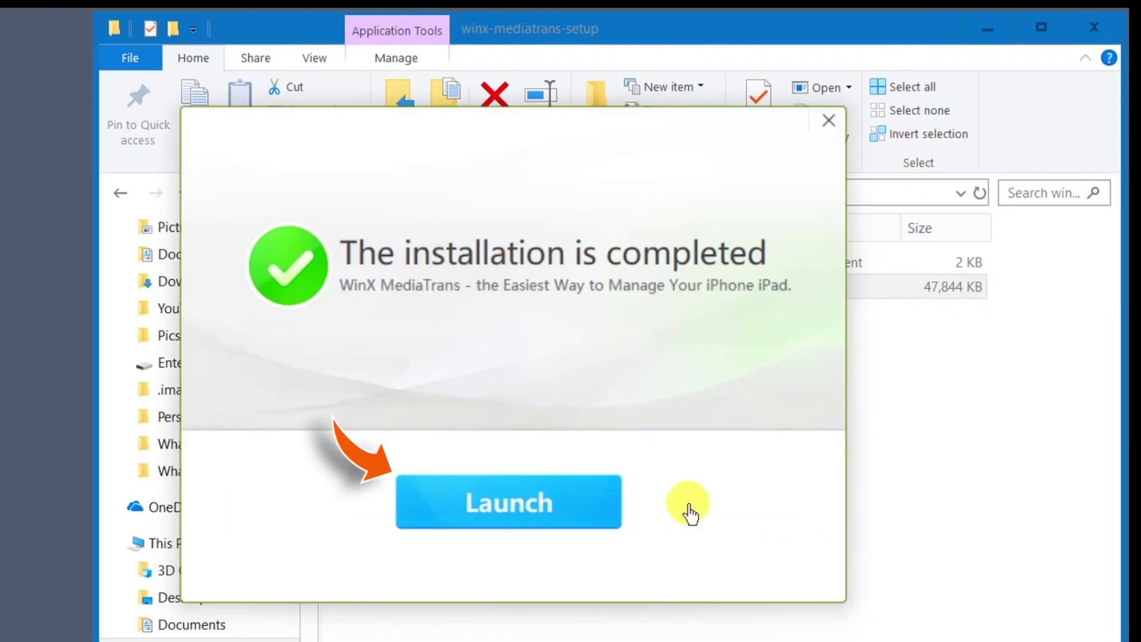
# - Launch WinX MediaTrans for the first time from the completed installer
pyautogui.click(597, 526)
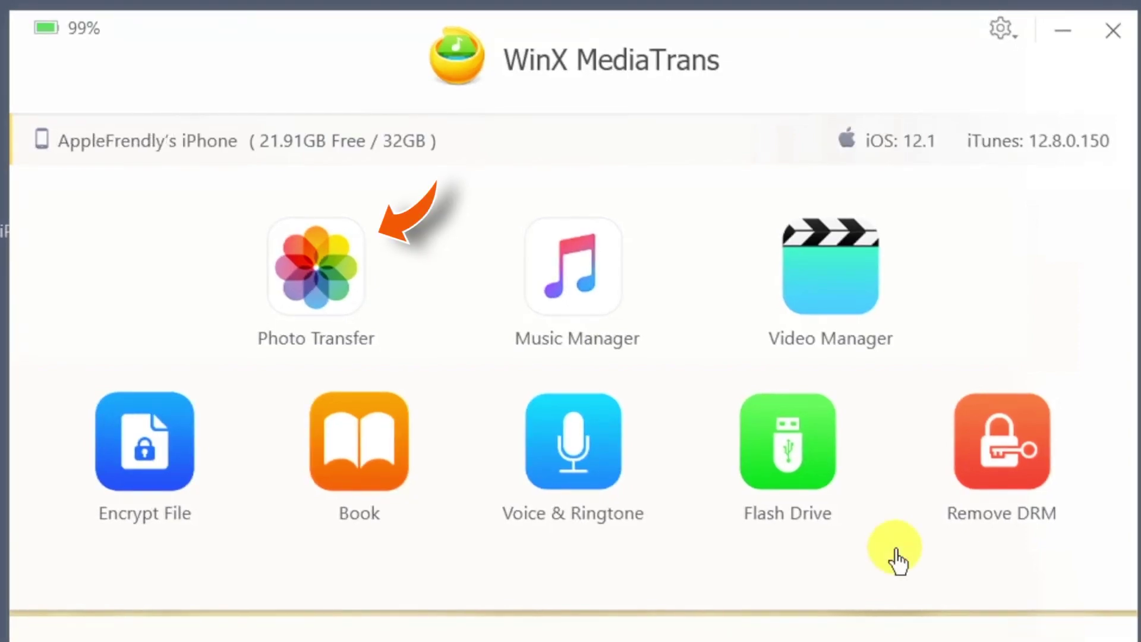
# - Export the rainbow and moon Camera Roll photos (IMG_569.PNG, IMG_570.PNG) to Pictures\MediaTrans
pyautogui.click(287, 291)
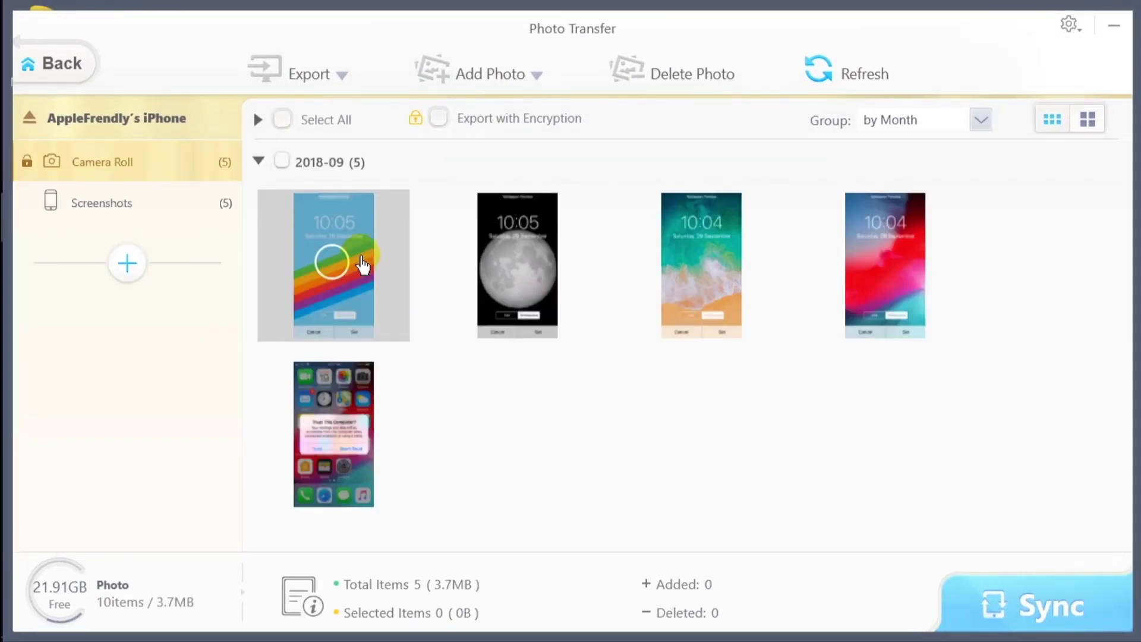
pyautogui.click(362, 265)
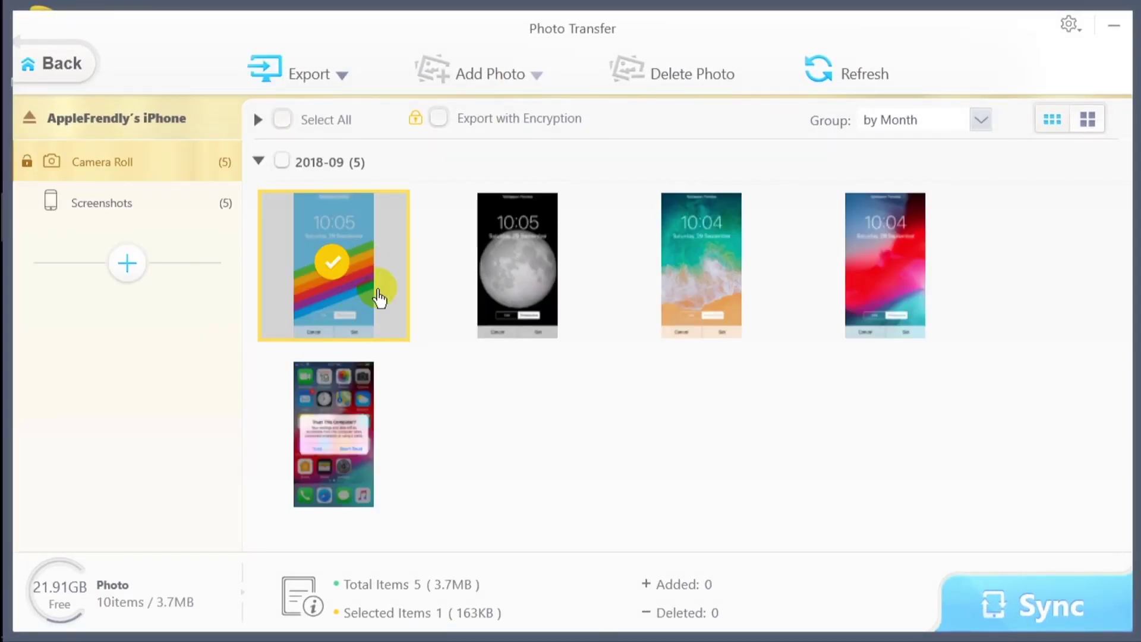
pyautogui.click(504, 259)
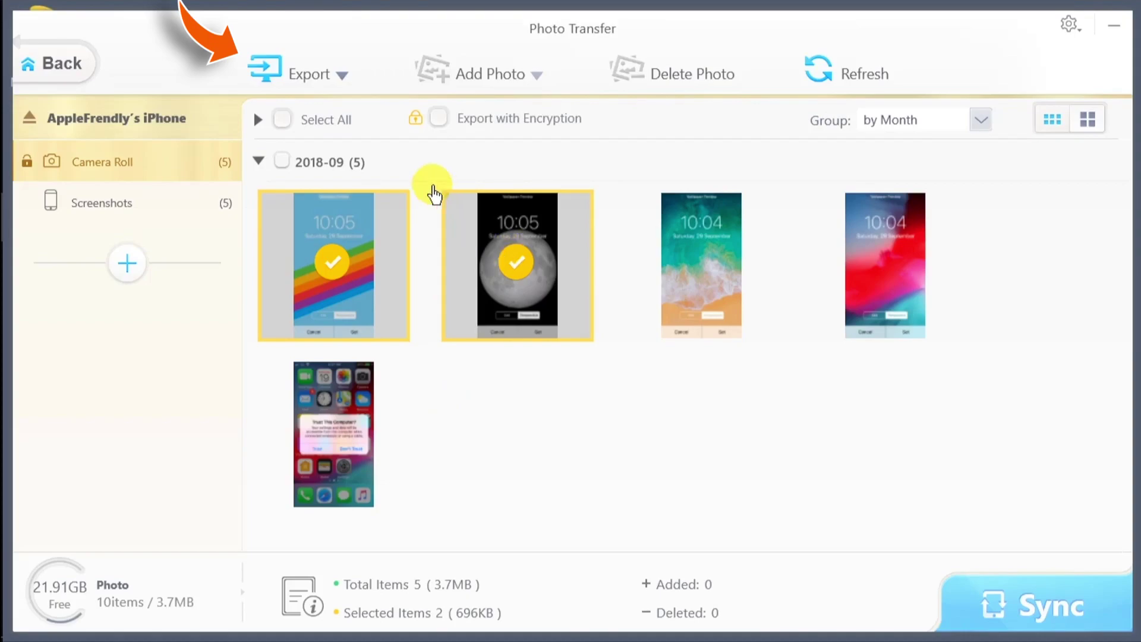
pyautogui.click(326, 77)
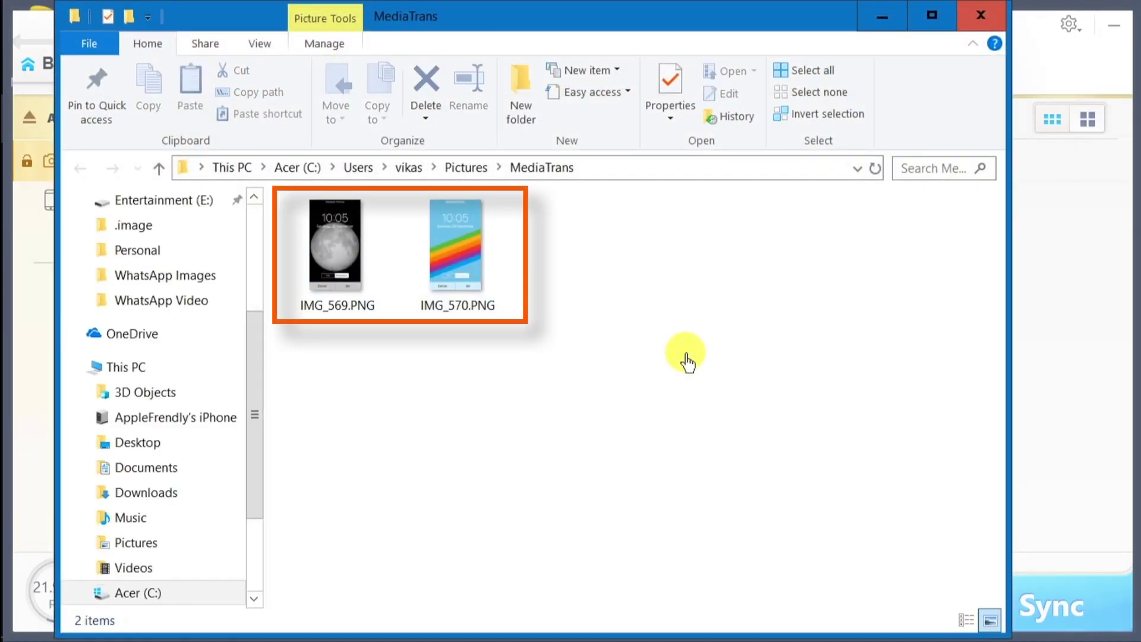
pyautogui.click(981, 14)
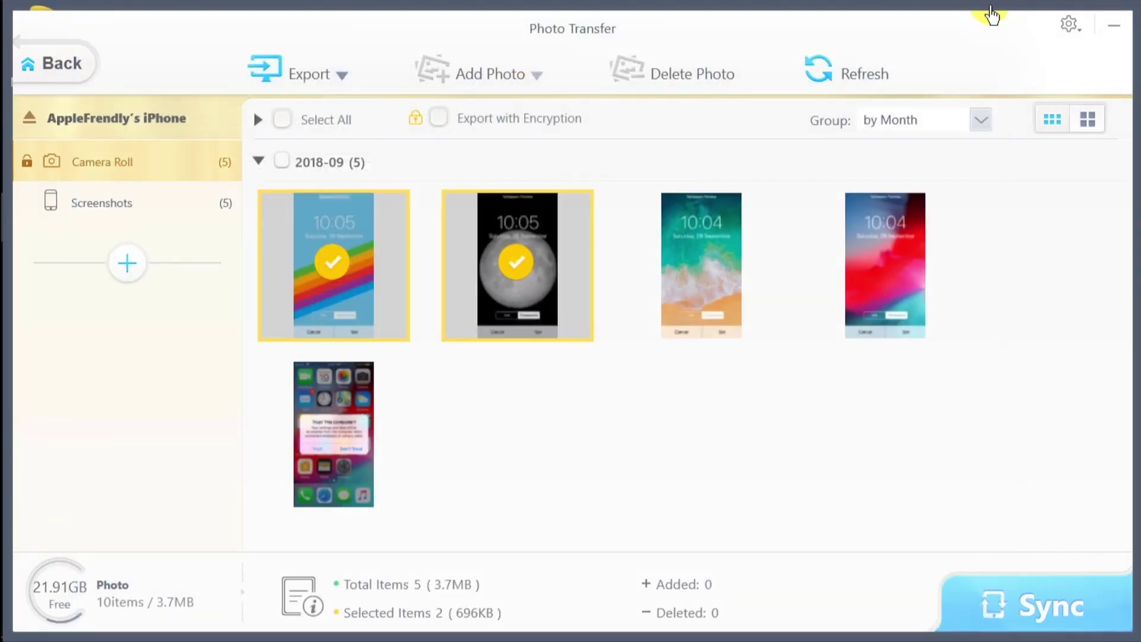
pyautogui.click(720, 434)
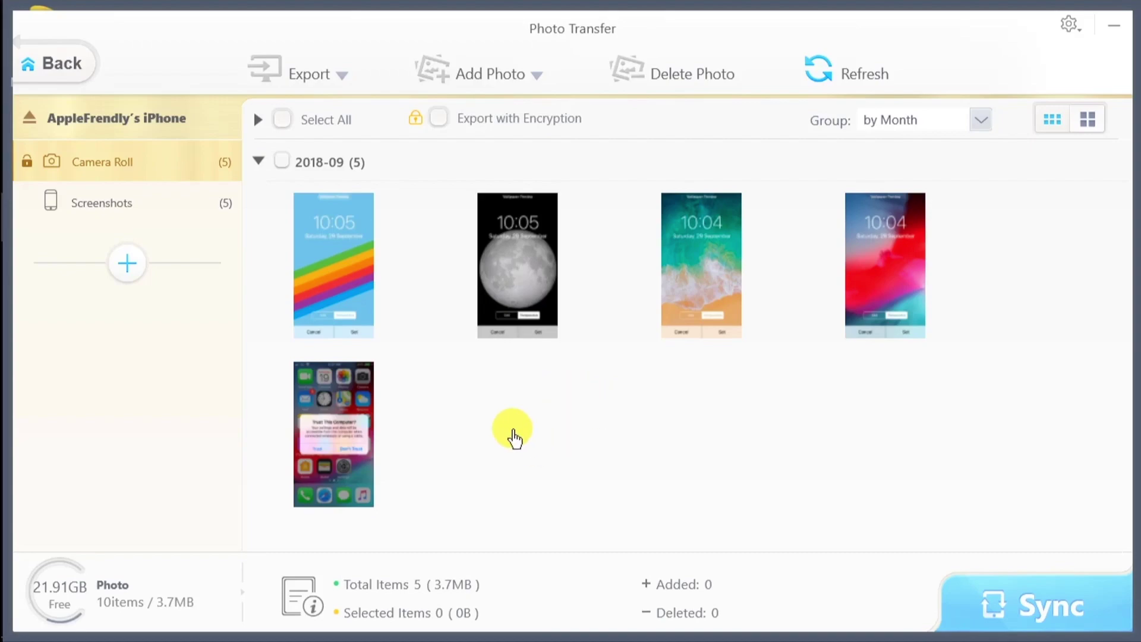
# - From Music Manager, export Song 01 to the computer and acknowledge the completion message
pyautogui.click(82, 64)
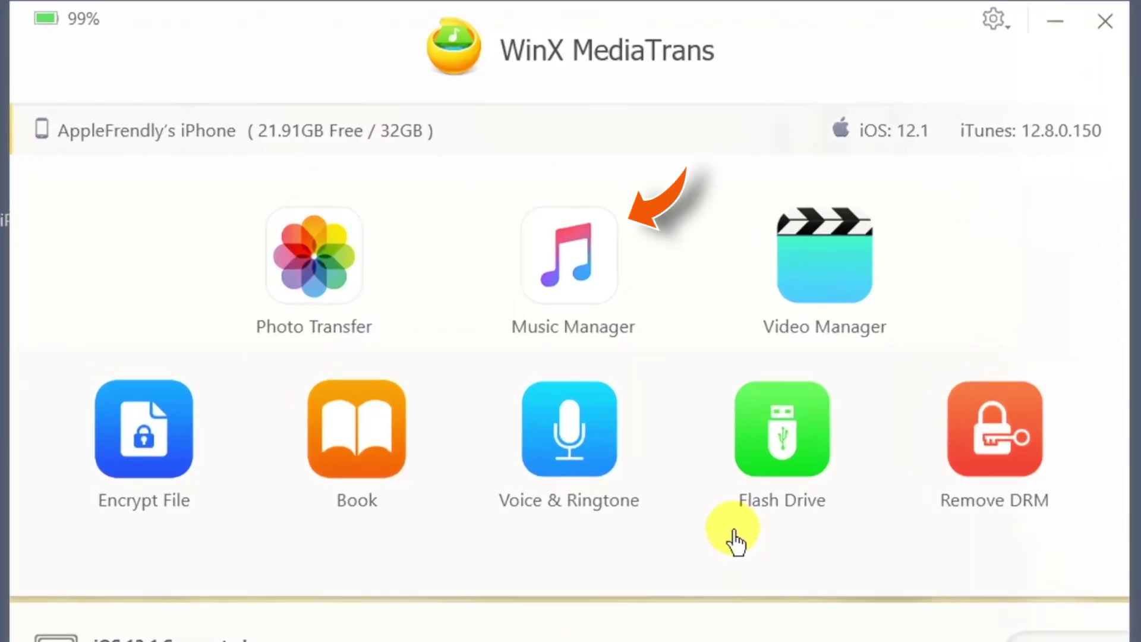
pyautogui.click(583, 284)
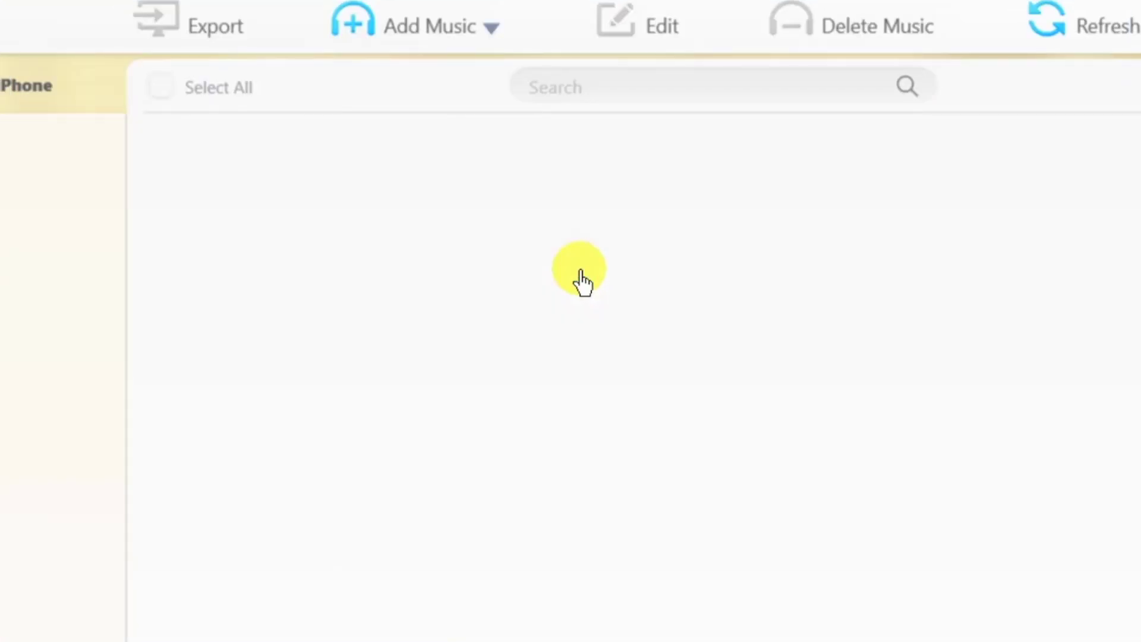
pyautogui.click(437, 160)
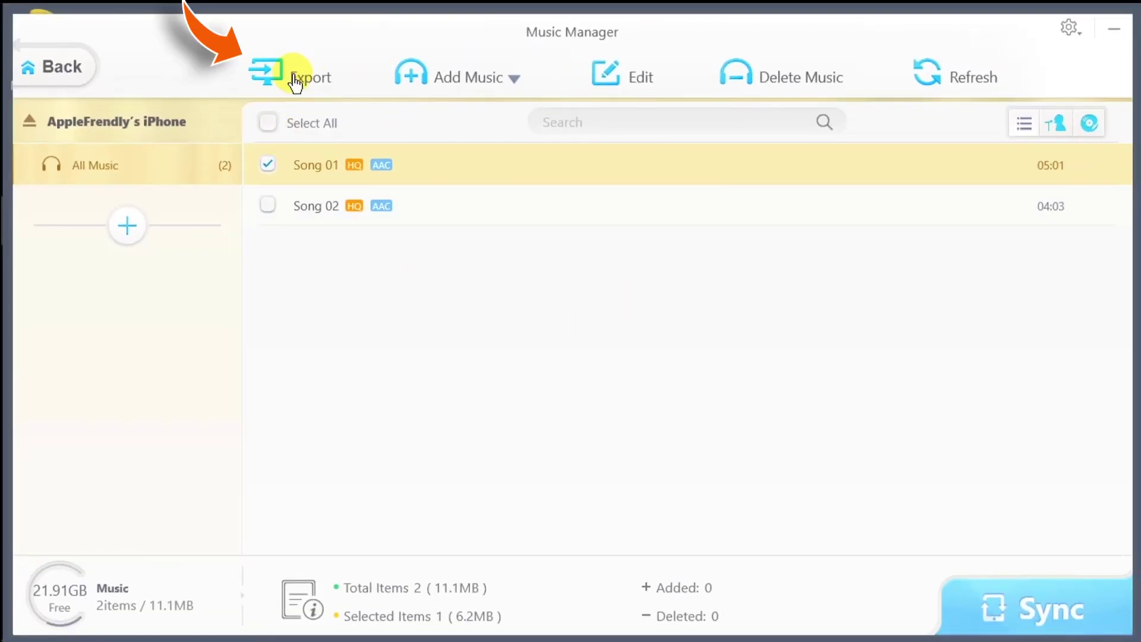
pyautogui.click(295, 81)
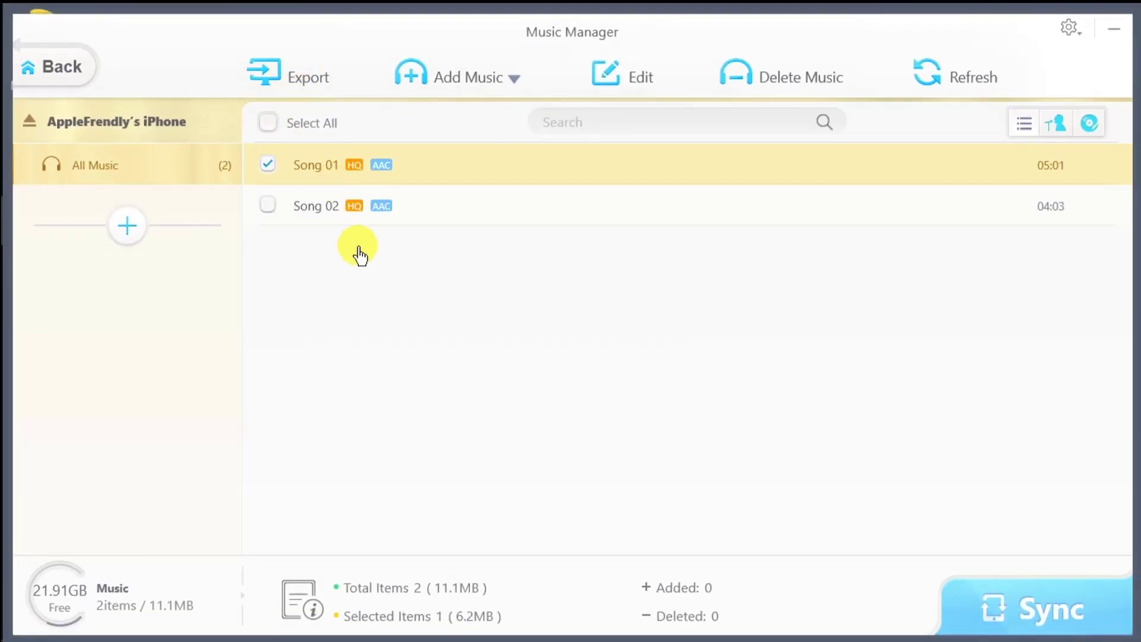
pyautogui.click(552, 438)
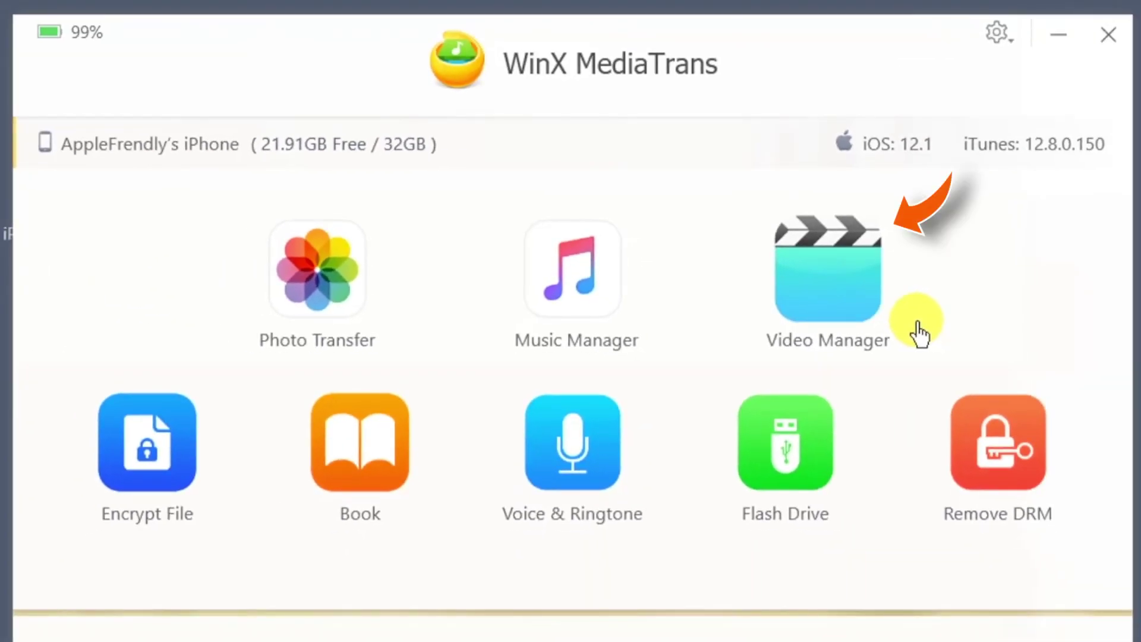
# - In Video Manager, select and then deselect the single video IMG_0548.MP4 (6.7MB, 01:16)
pyautogui.click(919, 333)
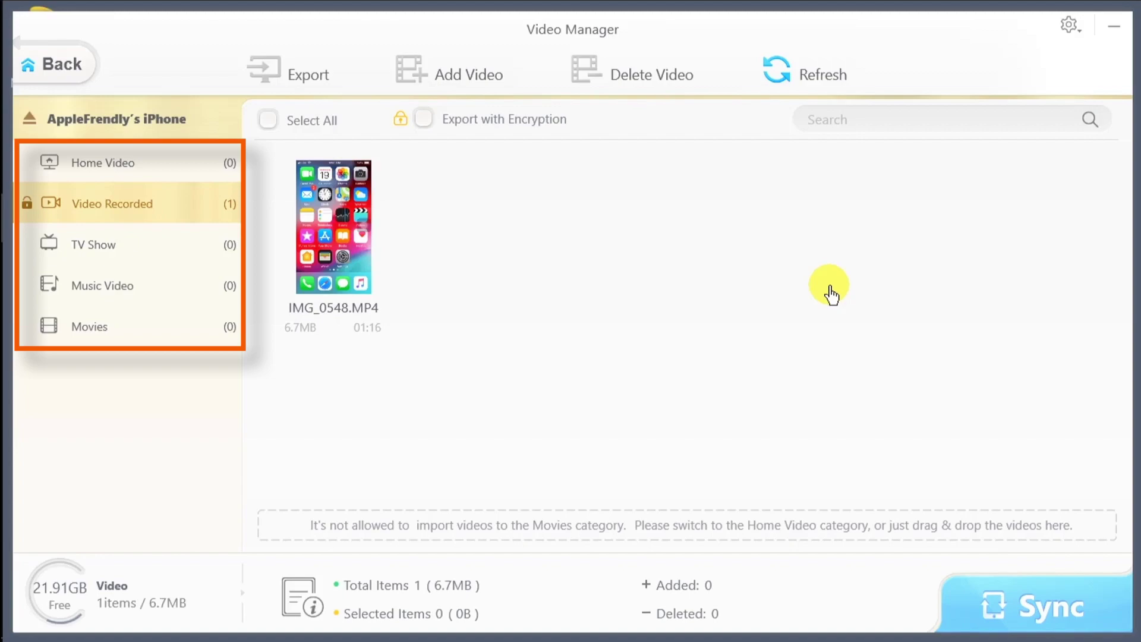
pyautogui.click(360, 189)
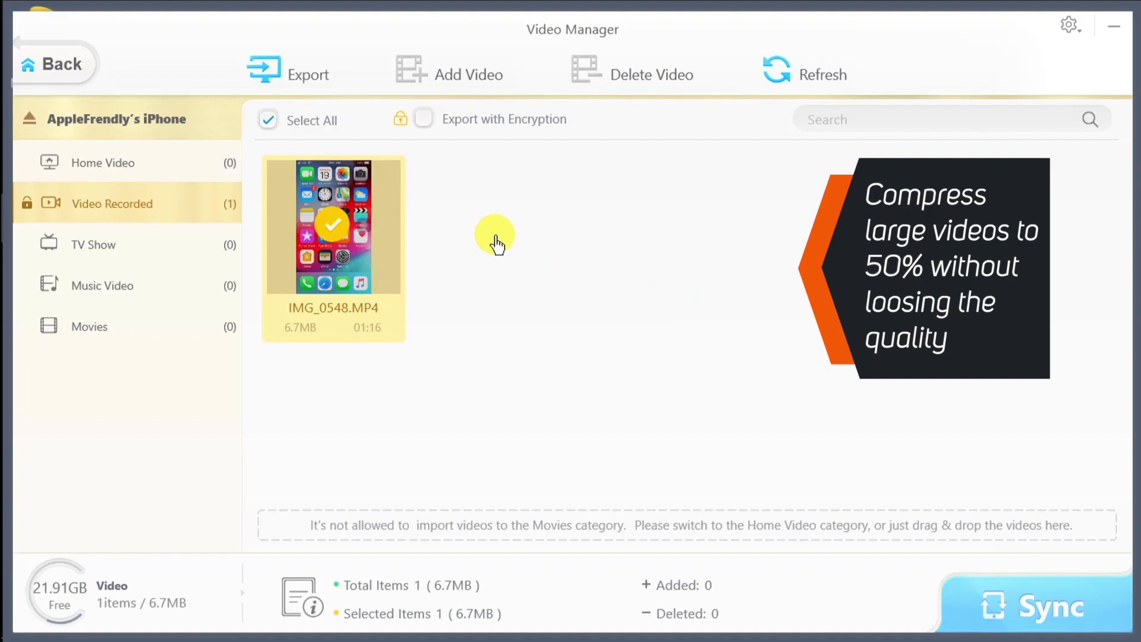
pyautogui.click(476, 214)
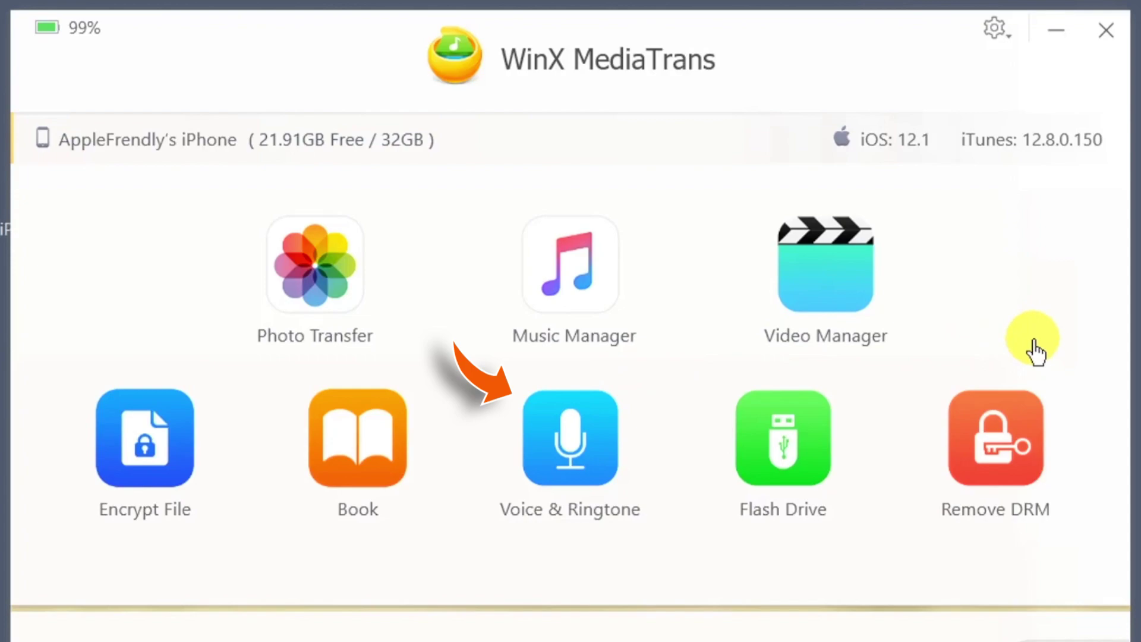
# - In Voice & Ringtone, add skyTagImage.jpg from the computer as a new unsynced ringtone
pyautogui.click(569, 466)
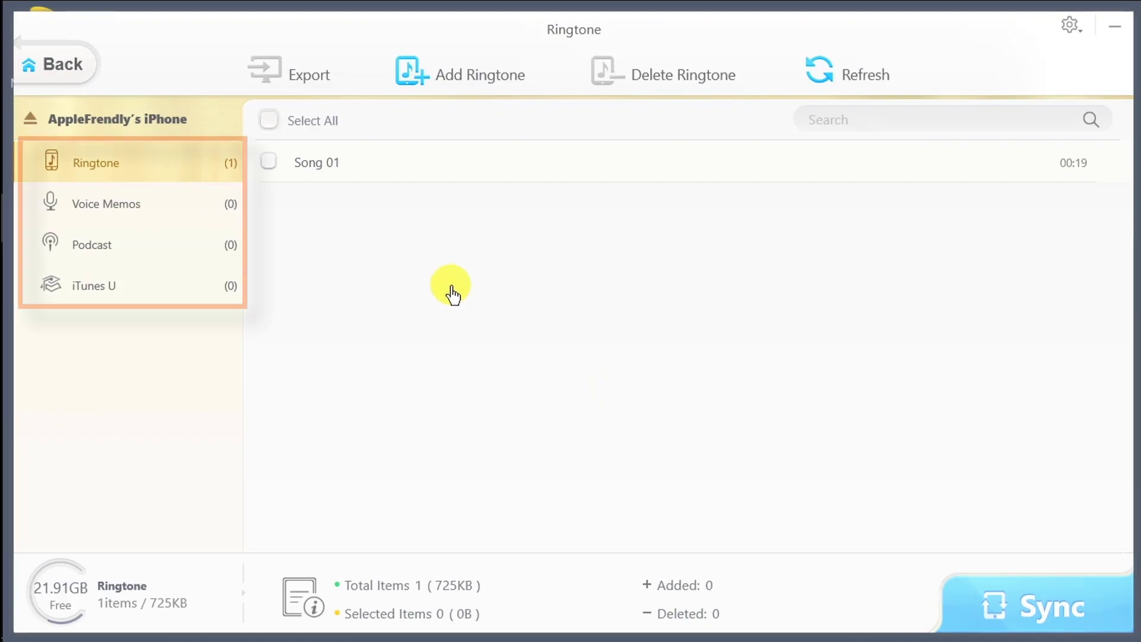
pyautogui.click(367, 164)
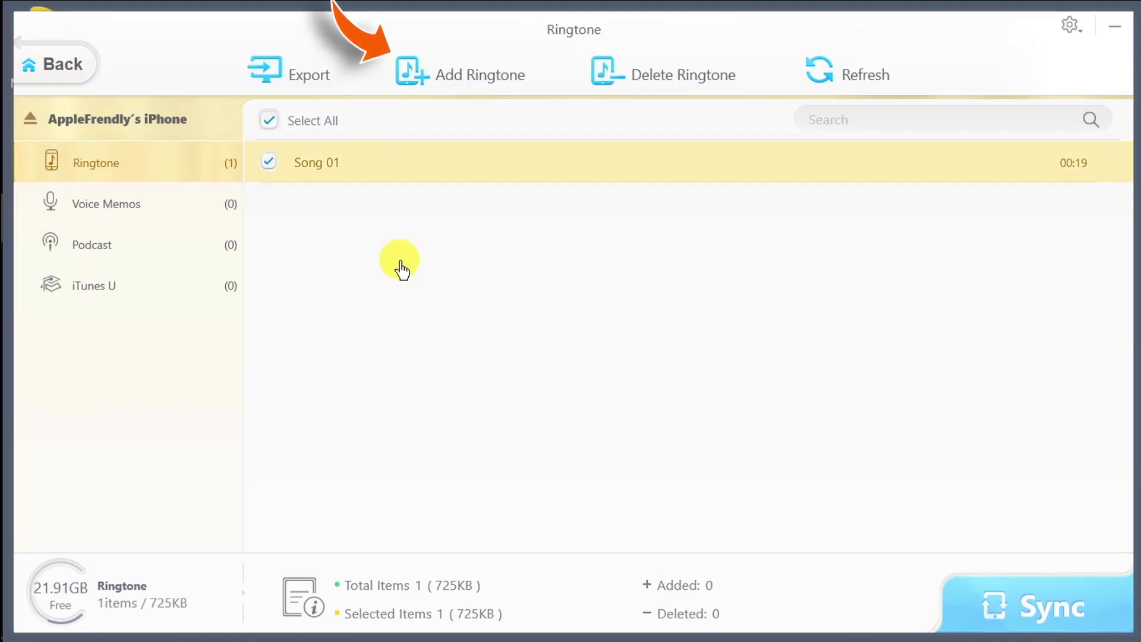
pyautogui.click(467, 89)
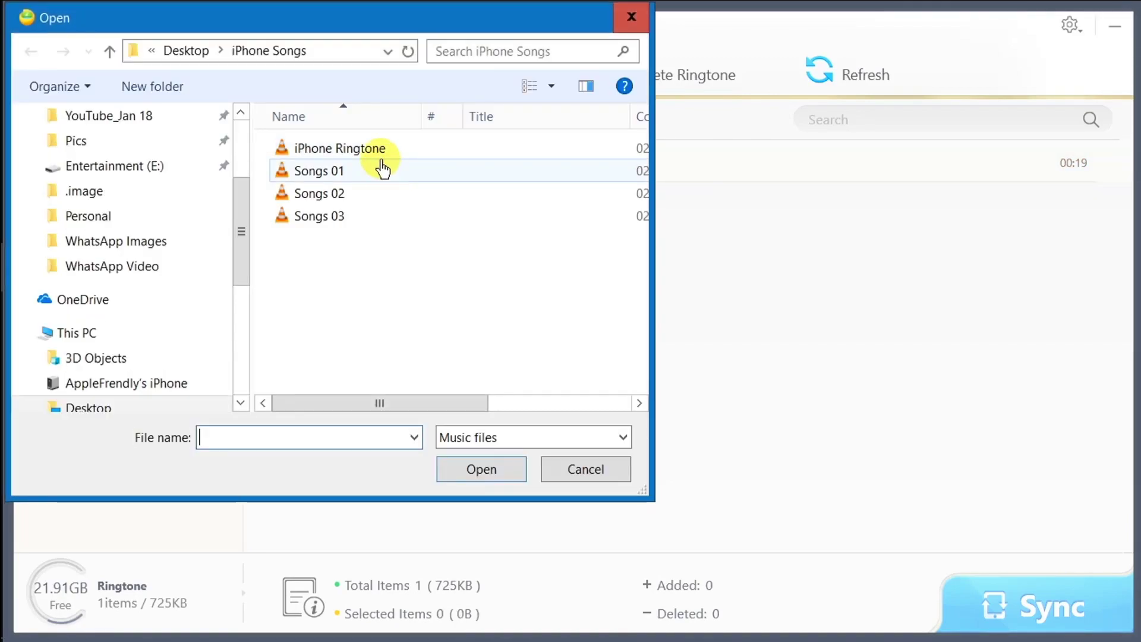
pyautogui.click(383, 156)
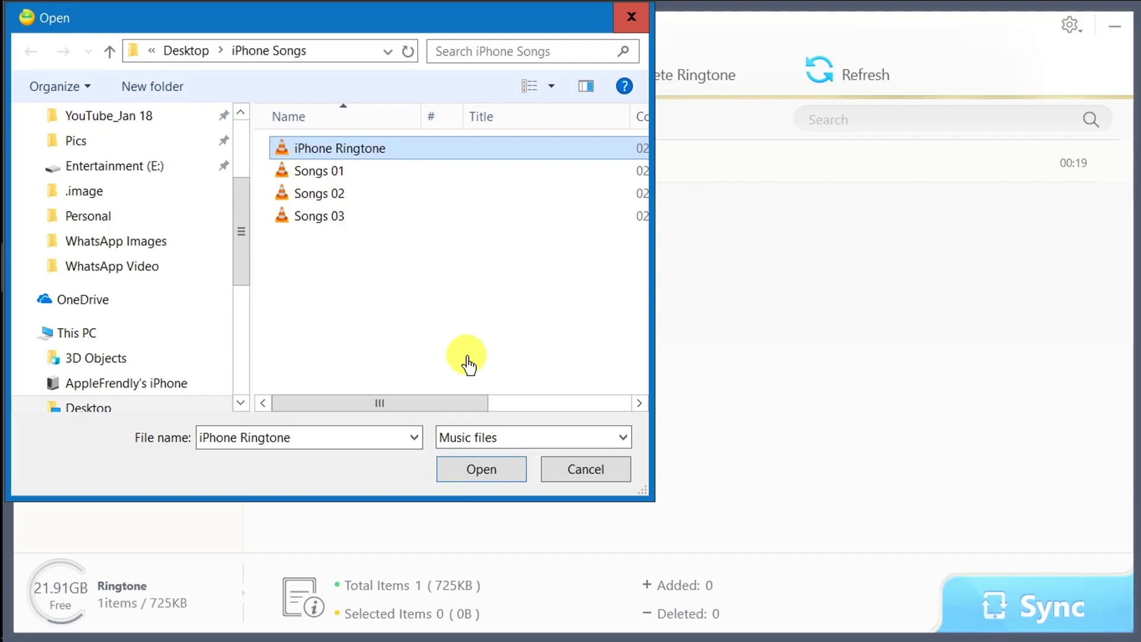
pyautogui.click(468, 479)
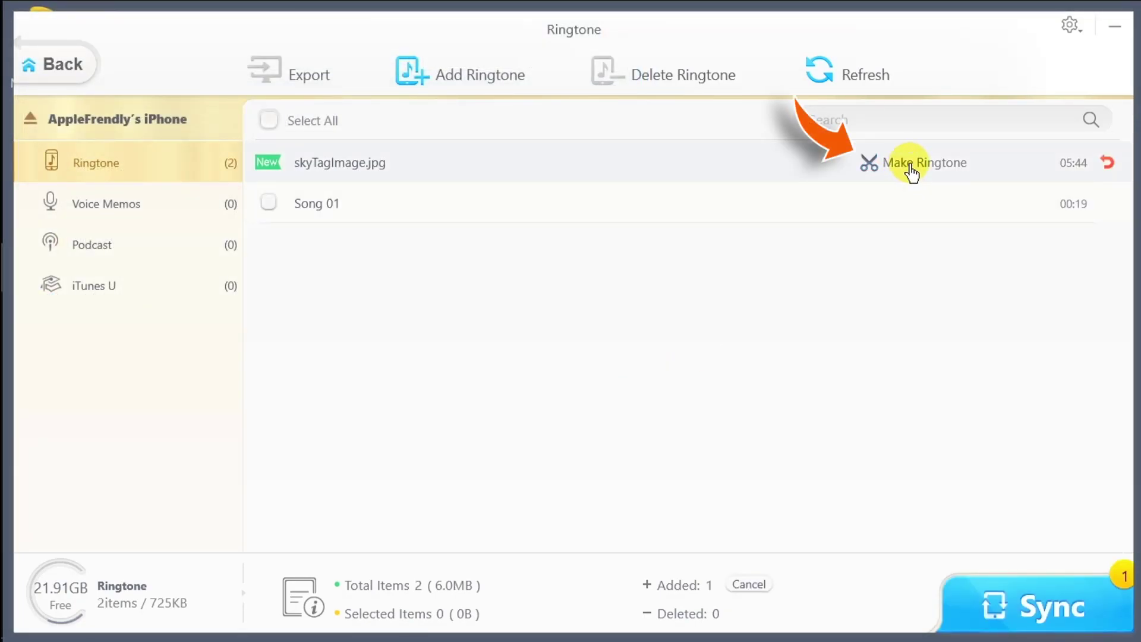
# - Trim skyTagImage.jpg to a 40-second clip named iPhone Ringtone and sync it to the phone
pyautogui.click(911, 171)
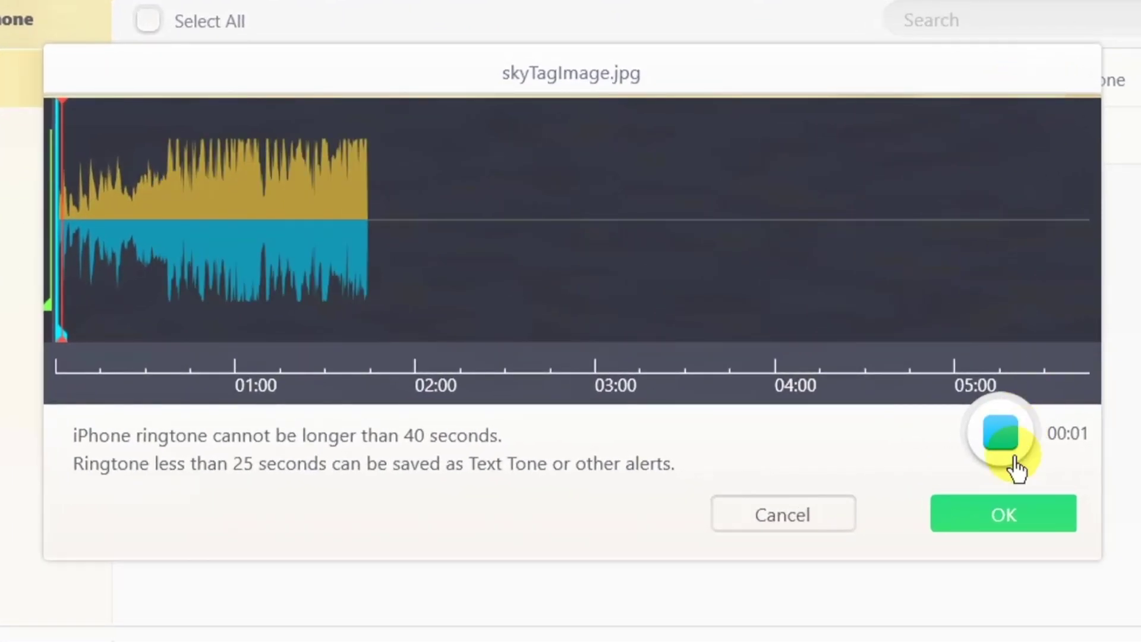
pyautogui.click(64, 208)
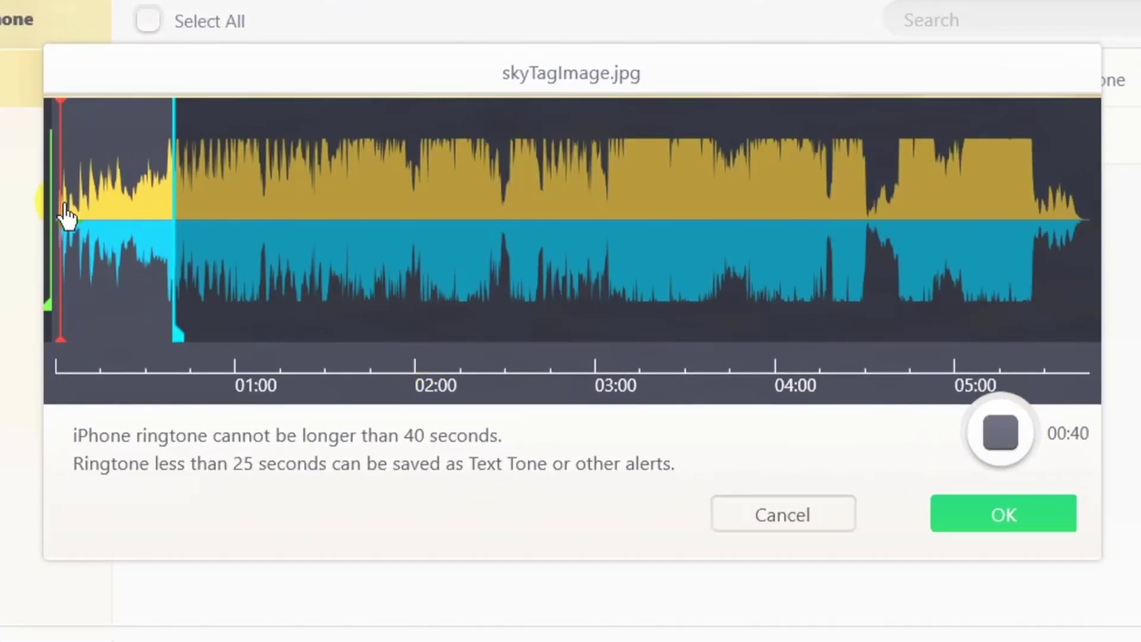
pyautogui.moveTo(56, 242)
pyautogui.mouseDown()
pyautogui.moveTo(273, 306)
pyautogui.moveTo(178, 249)
pyautogui.moveTo(171, 272)
pyautogui.moveTo(173, 262)
pyautogui.mouseUp()
pyautogui.click(275, 303)
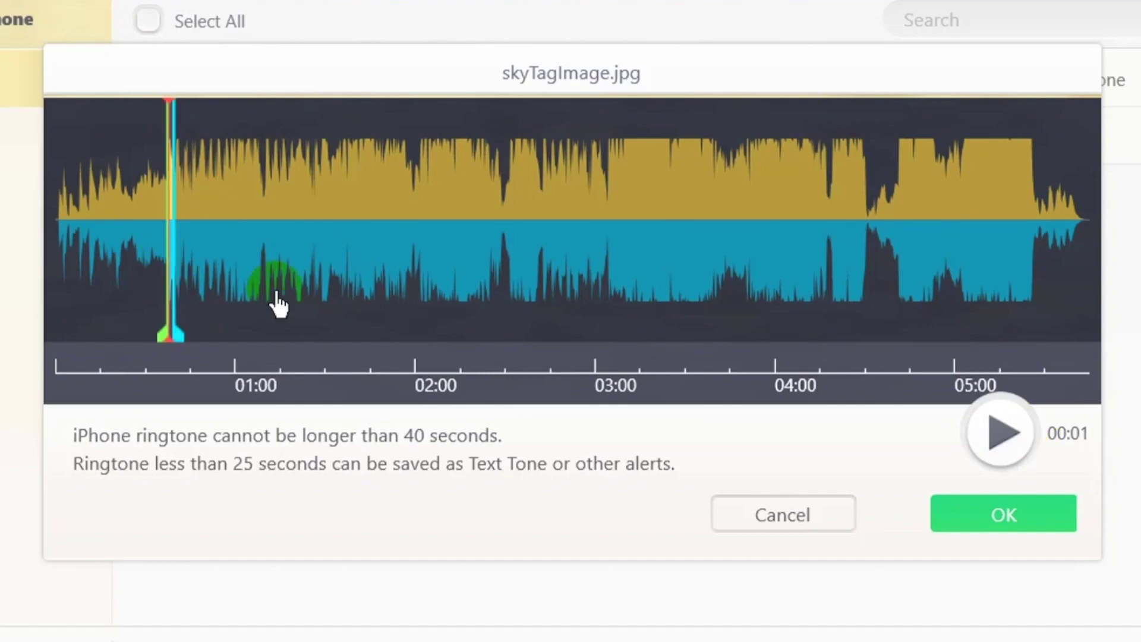
pyautogui.click(378, 338)
pyautogui.click(891, 458)
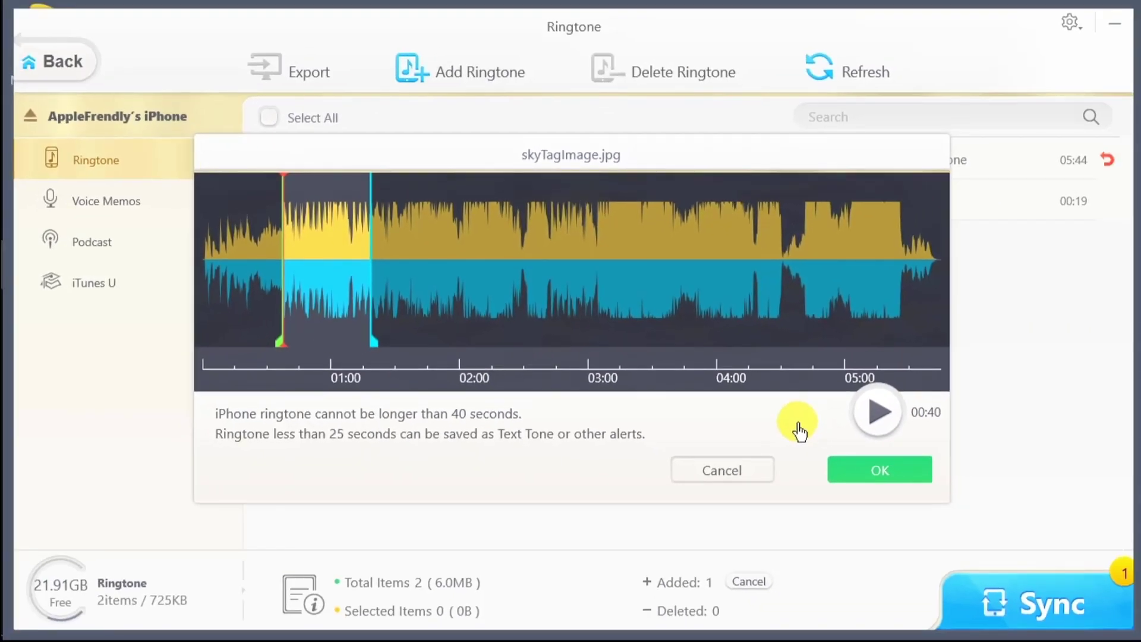
pyautogui.click(856, 476)
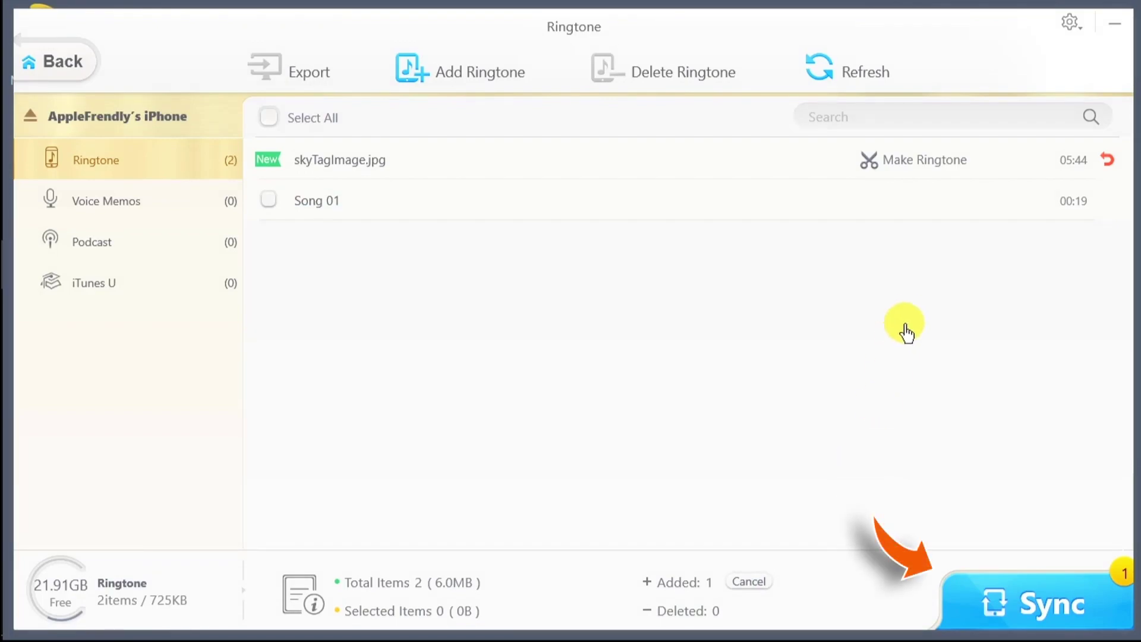
pyautogui.click(1083, 586)
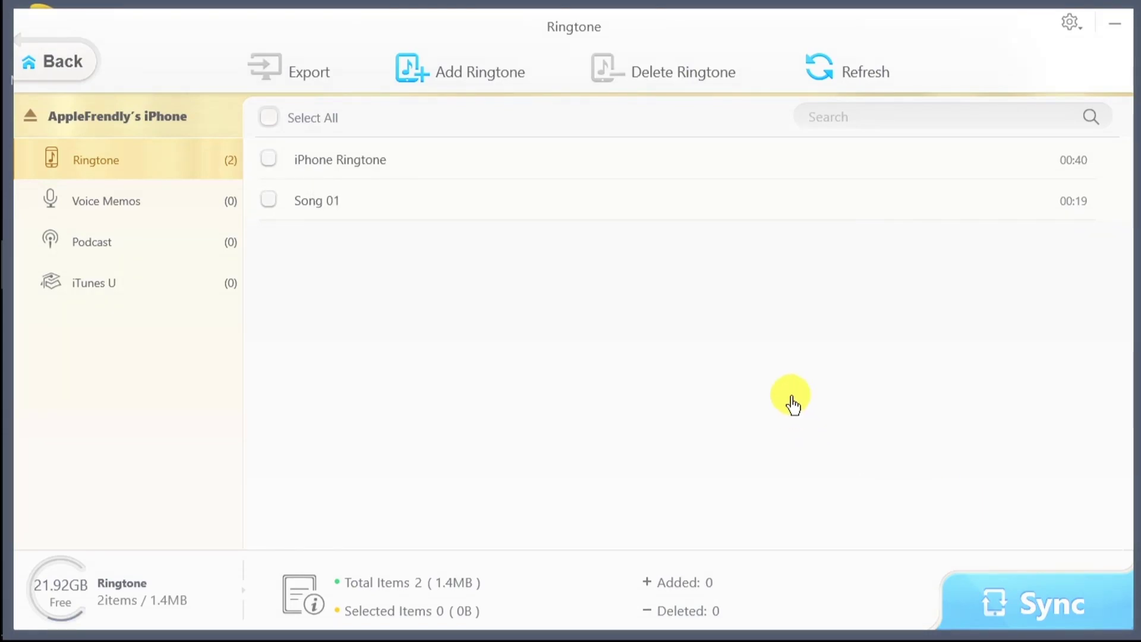
# - Create a new folder named YouTube in the Flash Drive's General Storage
pyautogui.click(1043, 163)
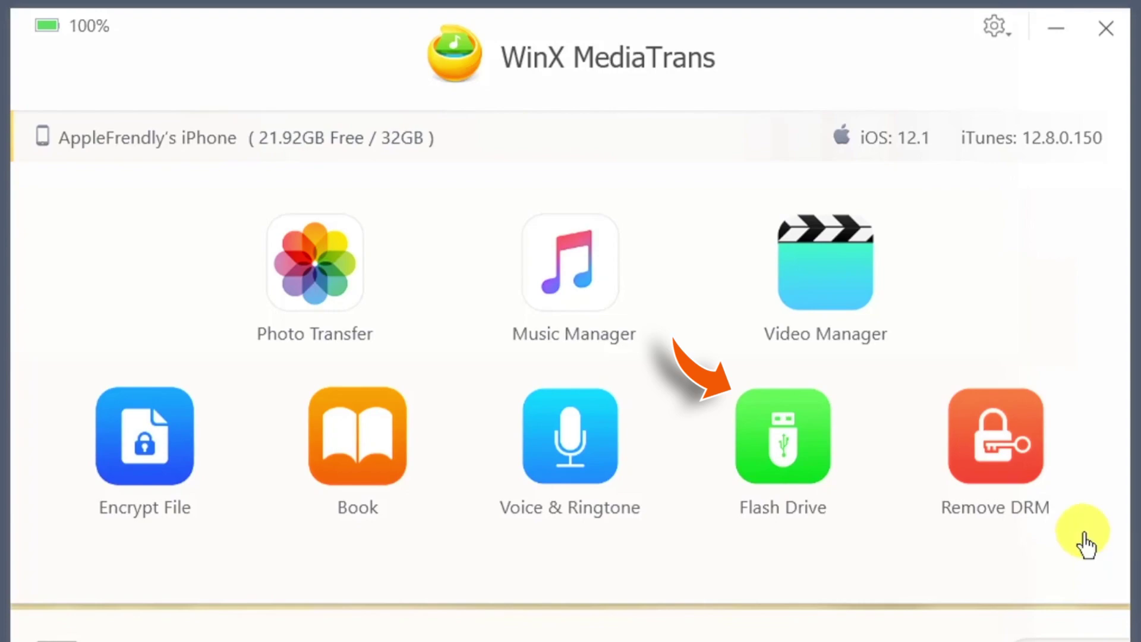
pyautogui.click(795, 458)
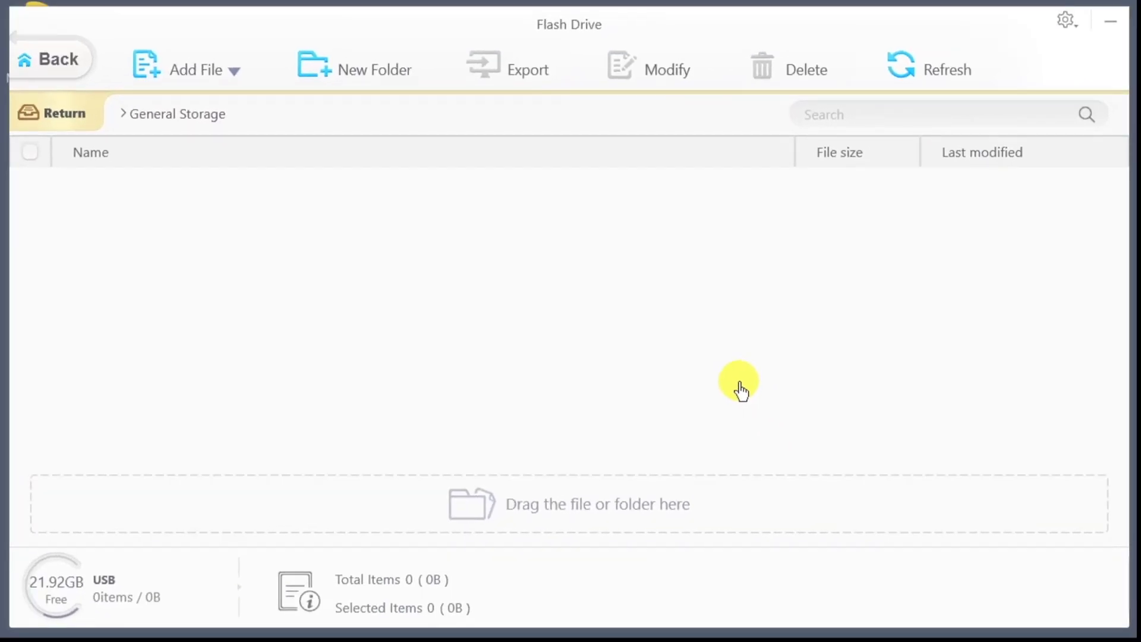
pyautogui.click(331, 59)
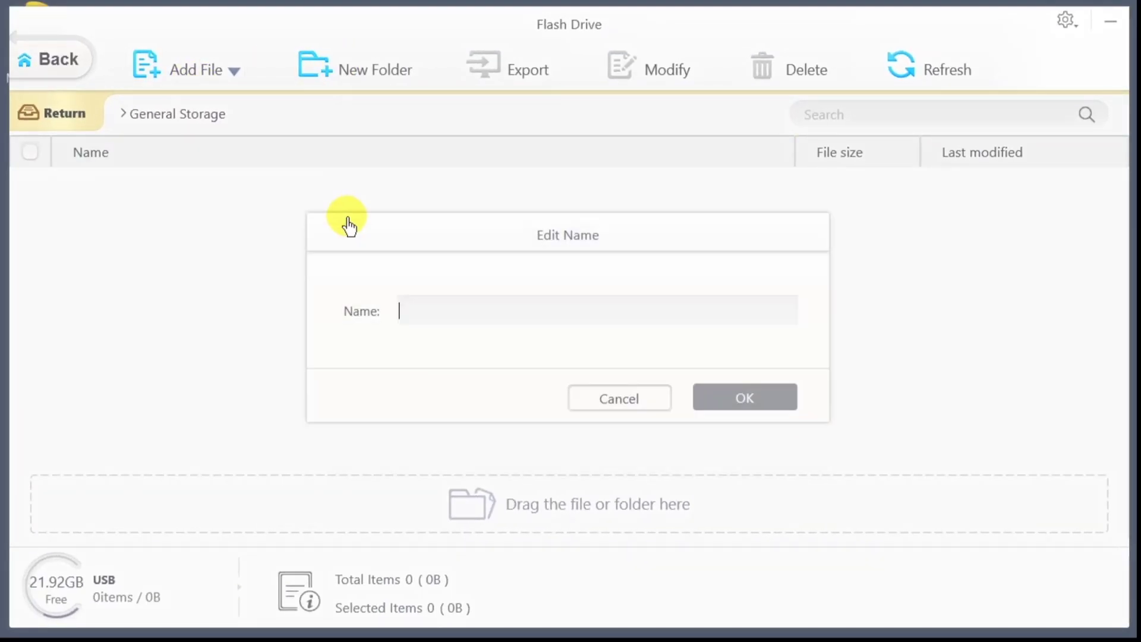
pyautogui.write('YouTube')
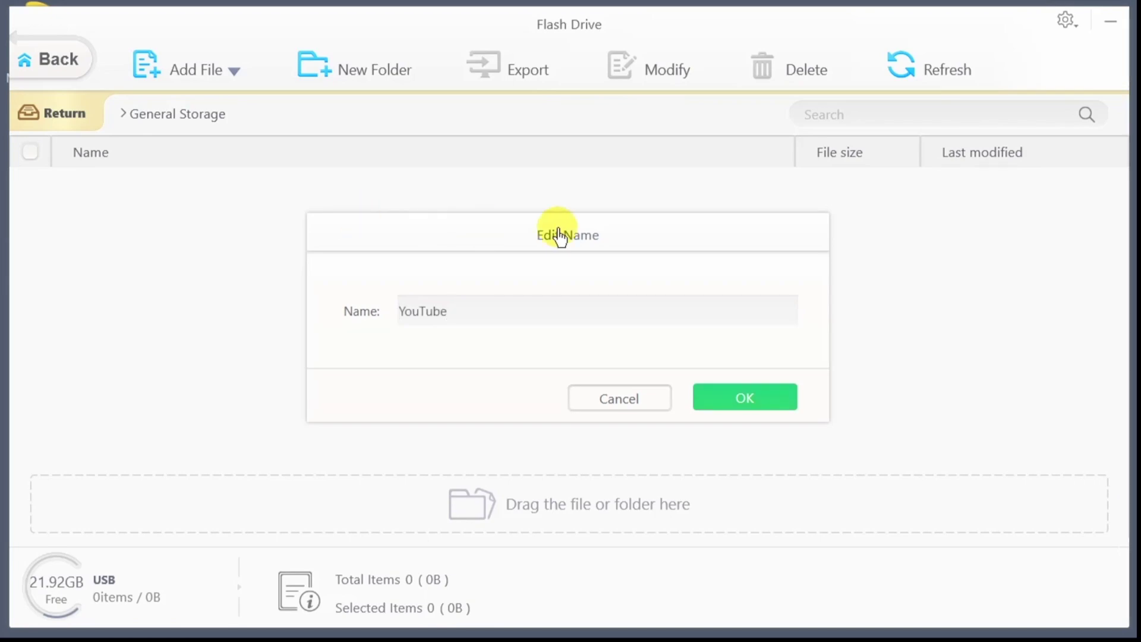
pyautogui.click(769, 401)
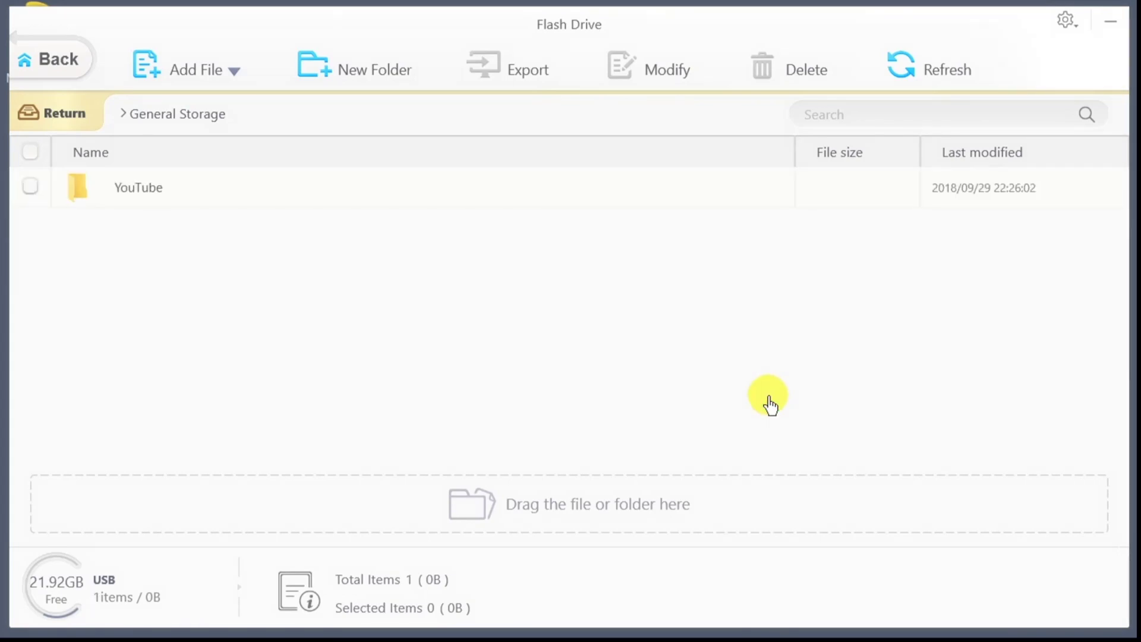
# - Import Songs 01.mp3 into the YouTube folder, then return to General Storage
pyautogui.doubleClick(329, 204)
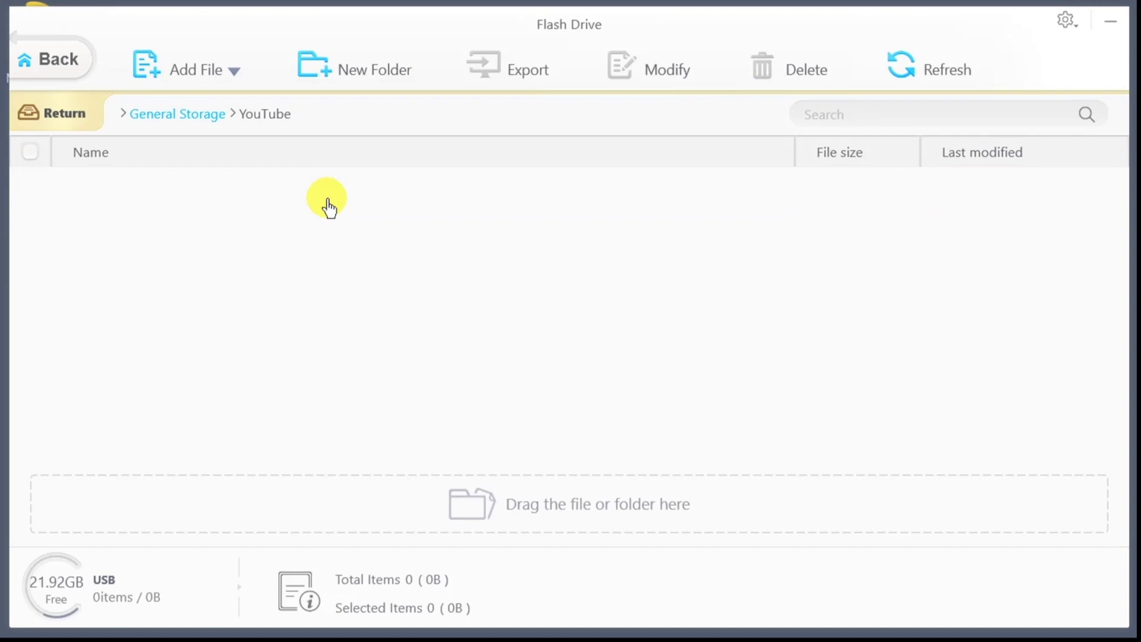
pyautogui.click(191, 76)
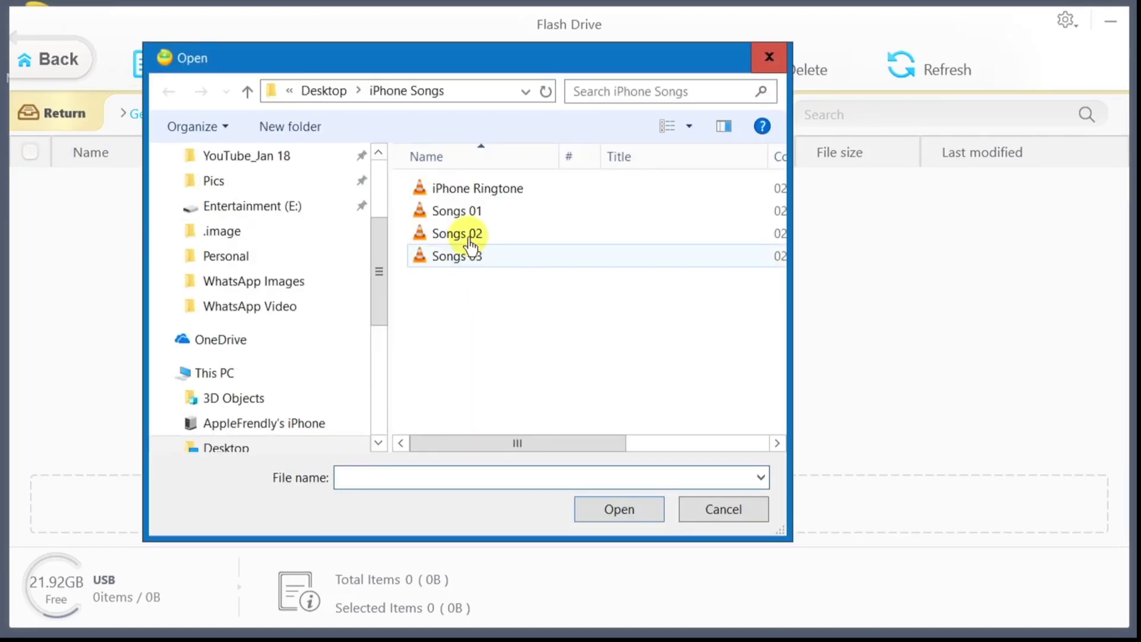
pyautogui.click(476, 211)
pyautogui.click(637, 516)
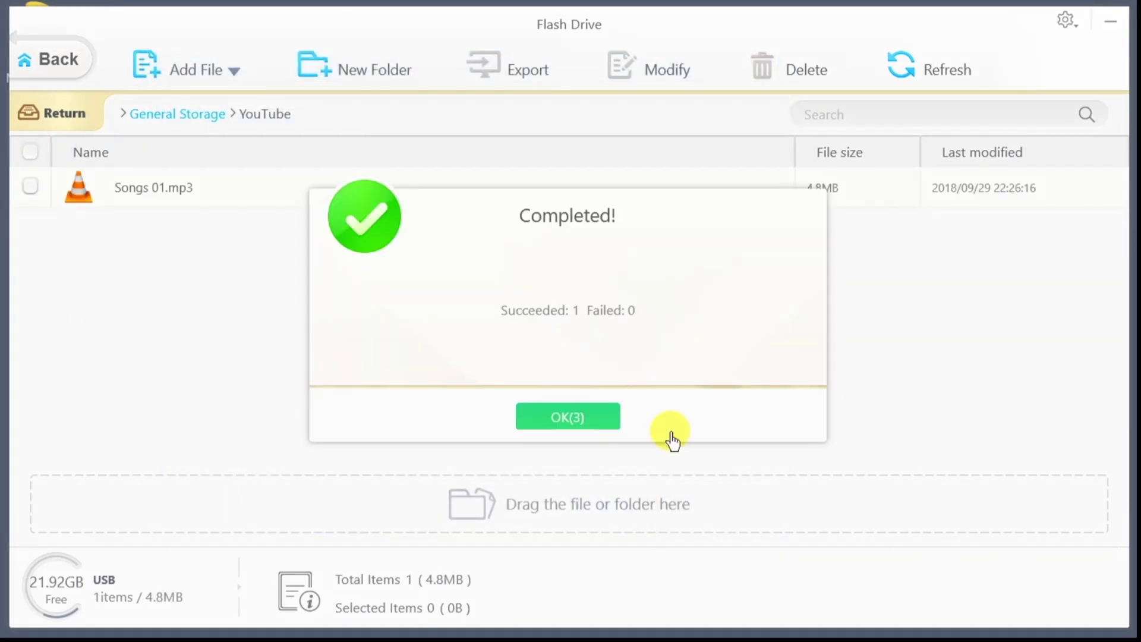
pyautogui.click(566, 423)
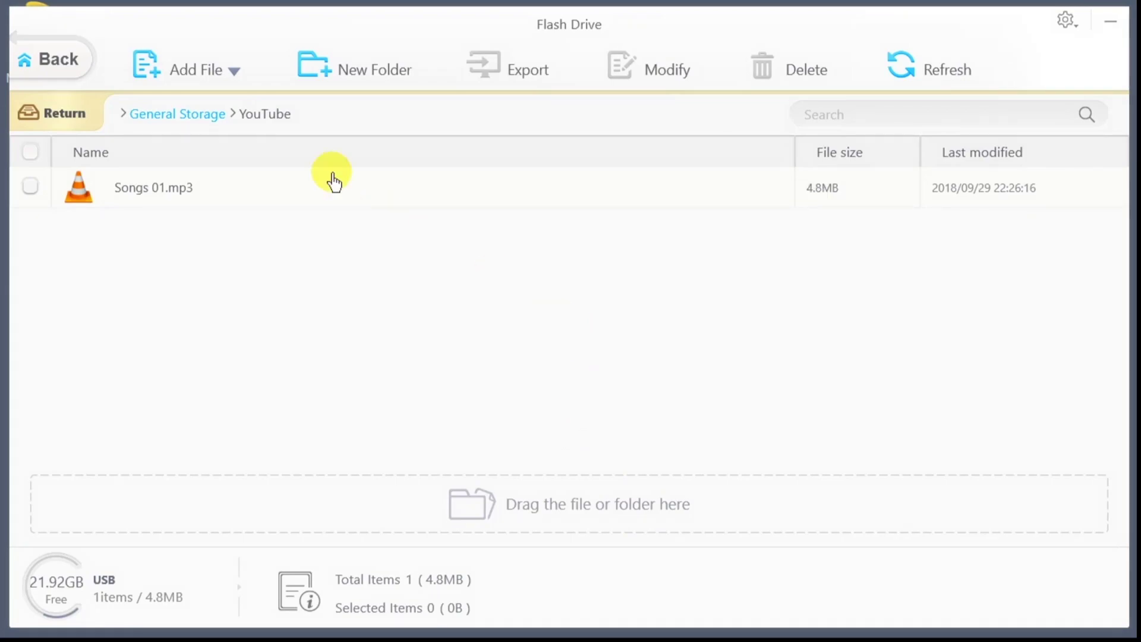
pyautogui.click(217, 118)
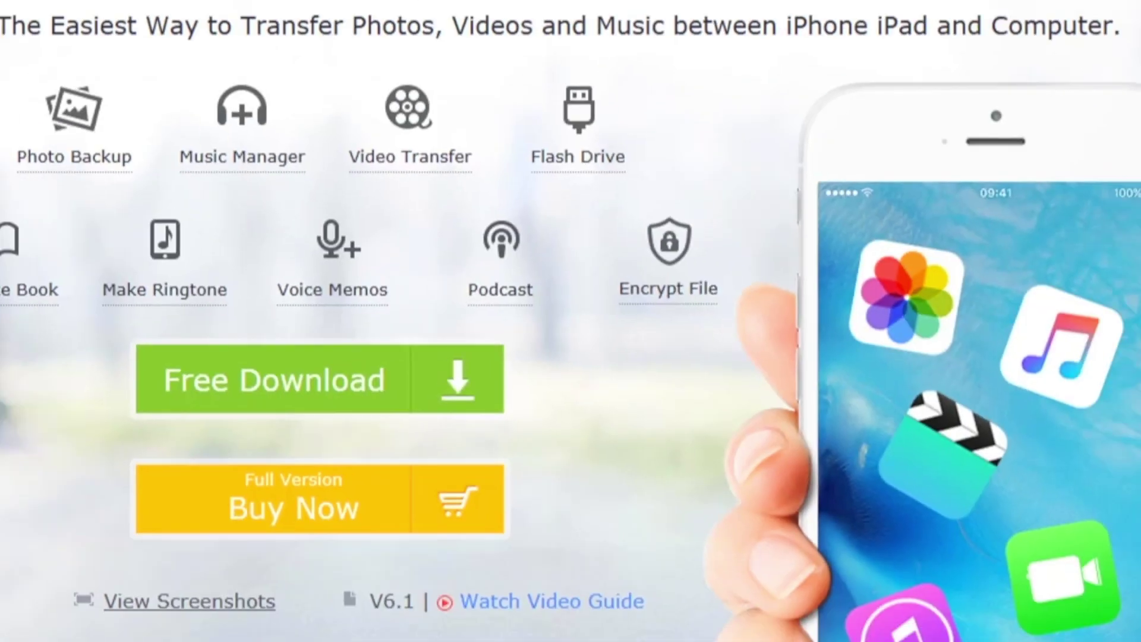
# - Scroll the product page down to the Manage Your iPhone Music & Playlist section
pyautogui.scroll(-10, 570, 321)
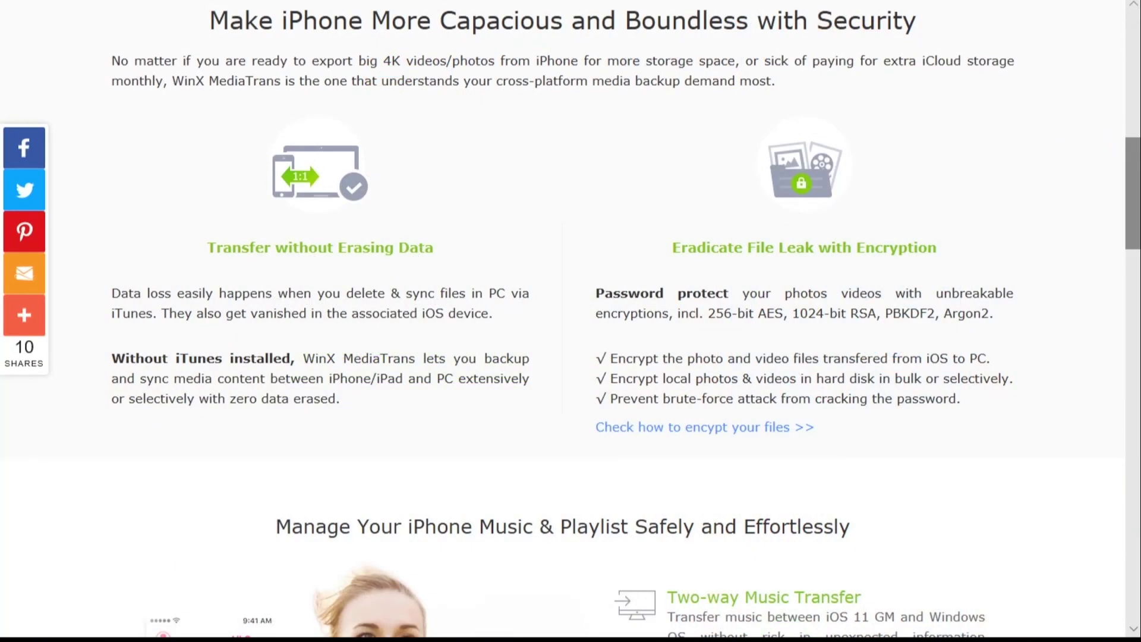
pyautogui.scroll(-8, 570, 321)
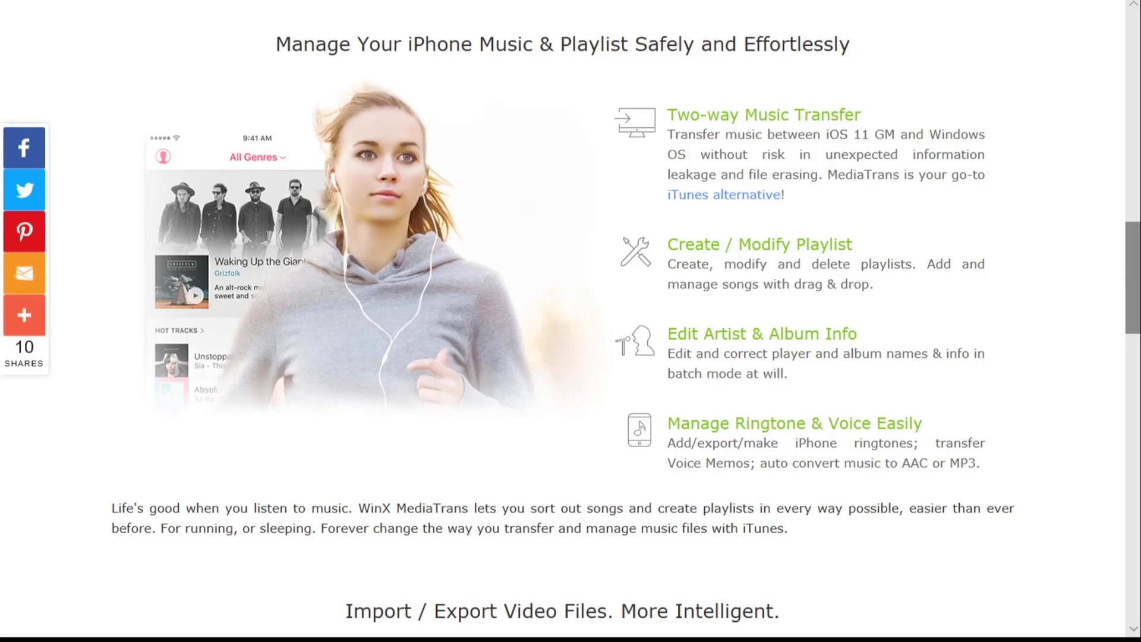